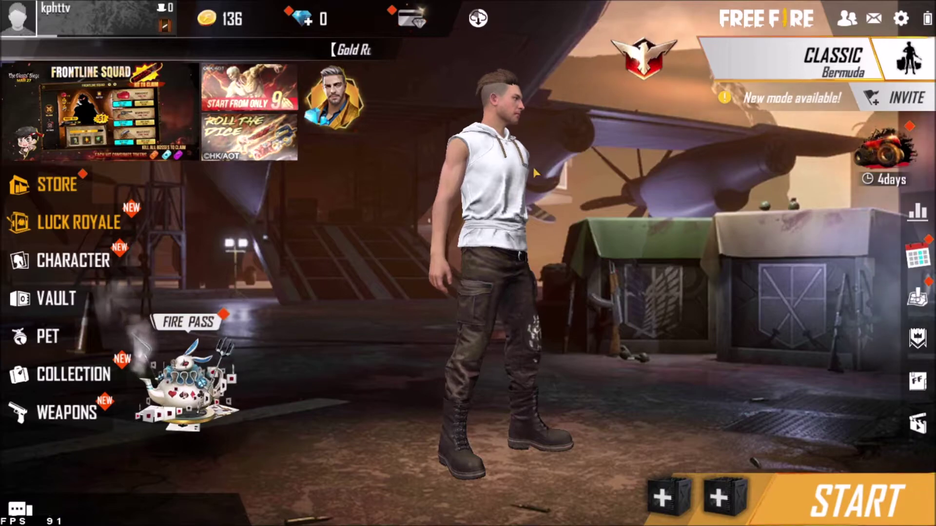
# Open the game Settings and show the Graphics page, currently Smooth with High FPS on High.
pyautogui.click(673, 173)
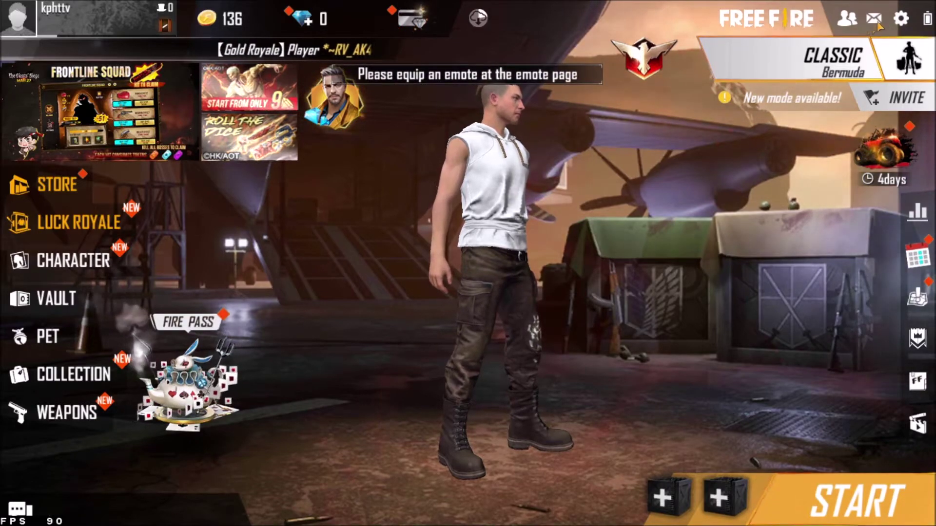
pyautogui.click(901, 18)
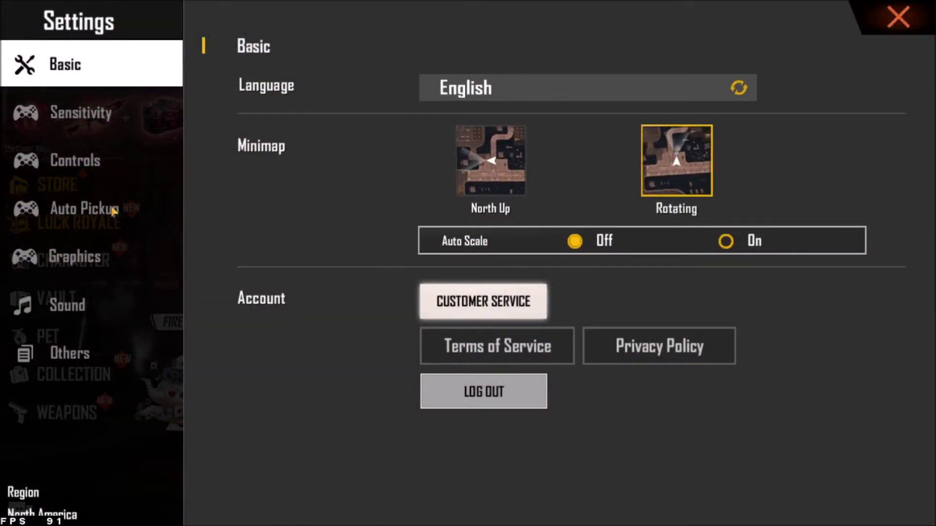
pyautogui.click(86, 256)
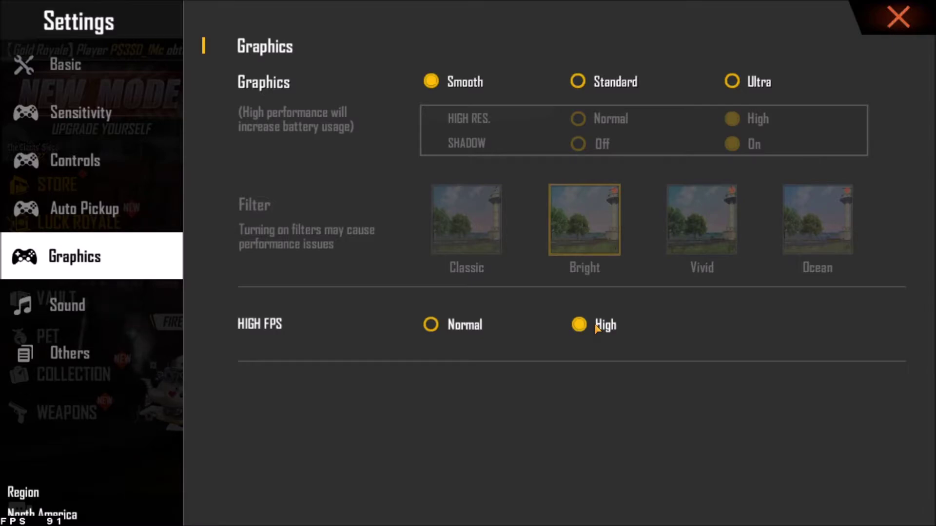
# Switch the graphics quality from Smooth to Ultra.
pyautogui.click(732, 83)
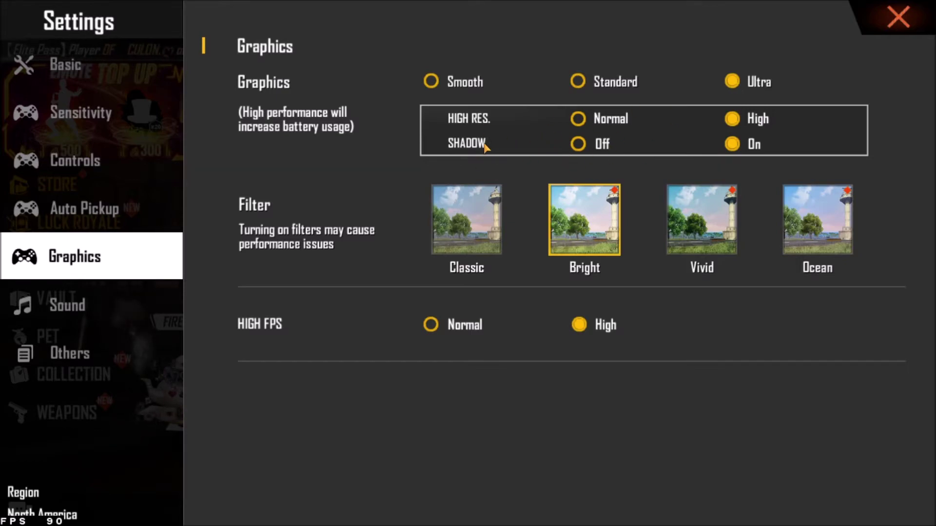
# Set the SHADOW option to Off.
pyautogui.click(578, 144)
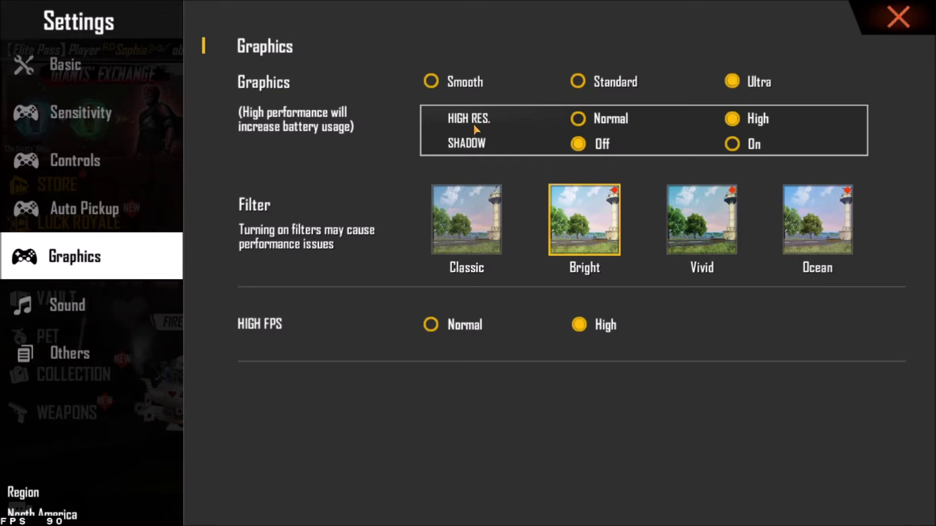
# Set HIGH RES. to Normal, keeping HIGH FPS on High.
pyautogui.click(578, 119)
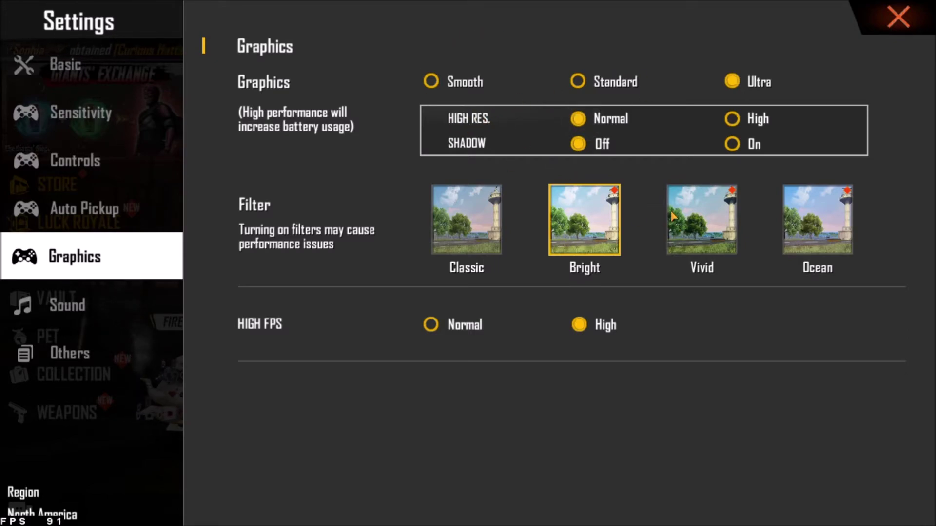